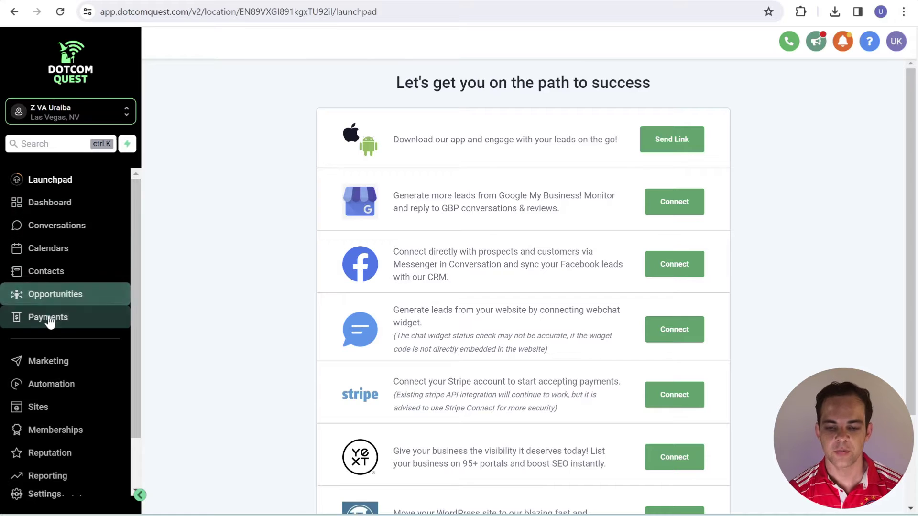
- Go to Payments and show the Products list
{"action": "left_click", "coordinate": [48, 320]}
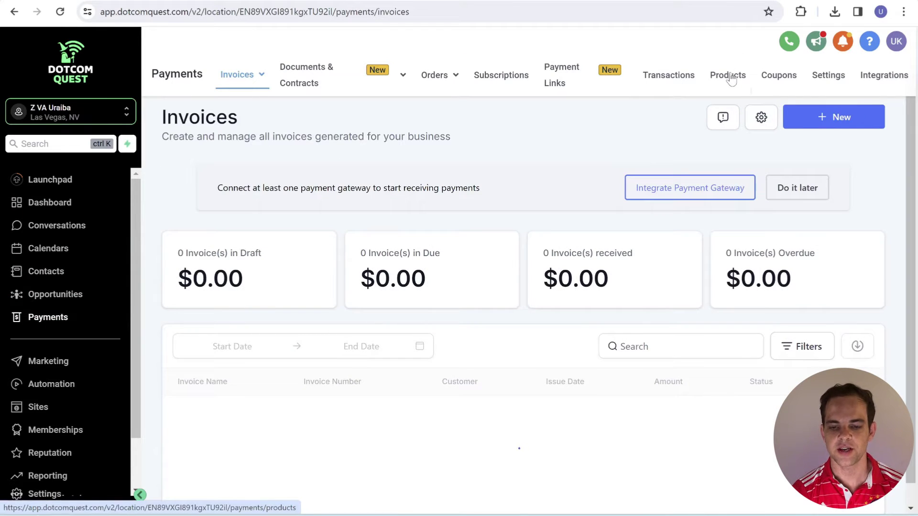
{"action": "left_click", "coordinate": [728, 76]}
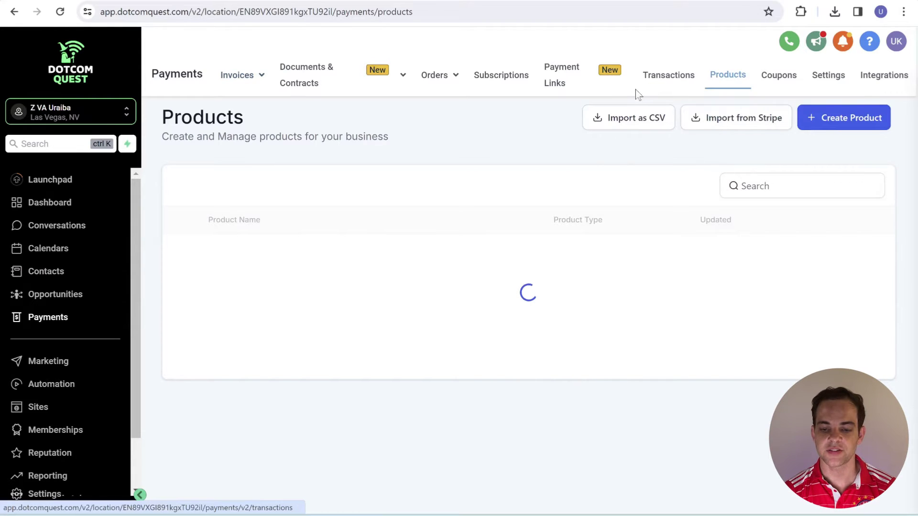
- Start a CSV product import, then download and open the sample product CSV
{"action": "left_click", "coordinate": [629, 115]}
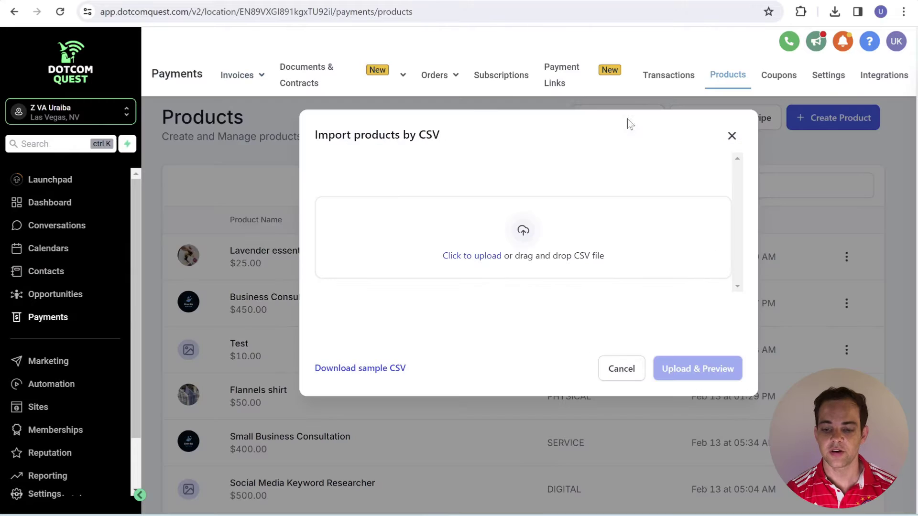
{"action": "left_click", "coordinate": [375, 379]}
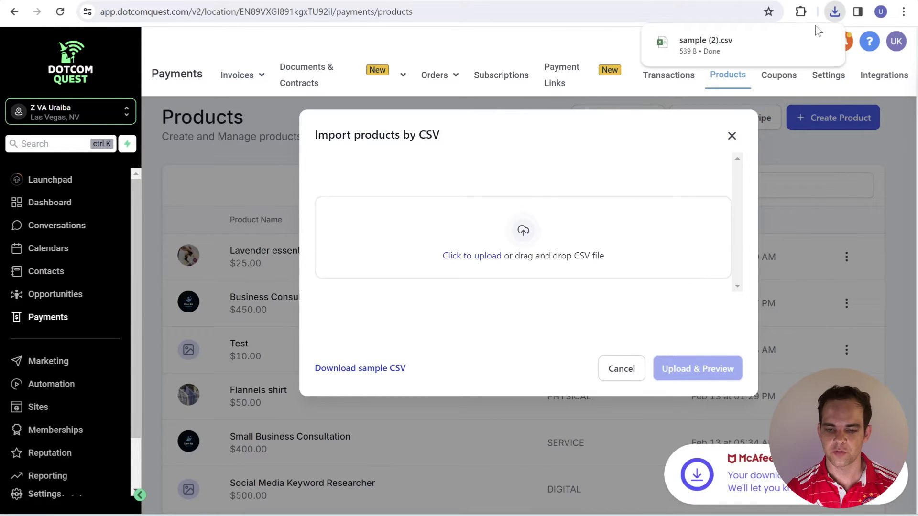
{"action": "left_click", "coordinate": [760, 47]}
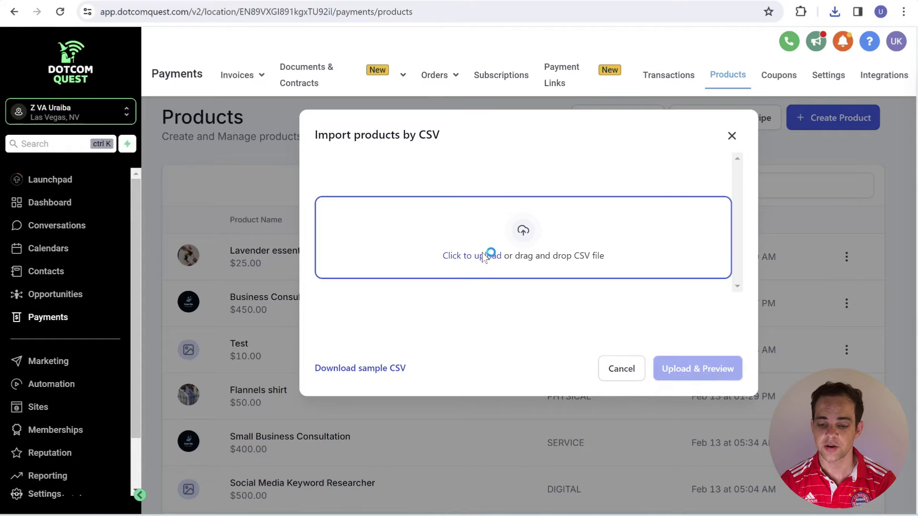
- Upload Test.csv, preview it, and import the three test ecom products
{"action": "left_click", "coordinate": [484, 258]}
{"action": "left_click", "coordinate": [145, 88]}
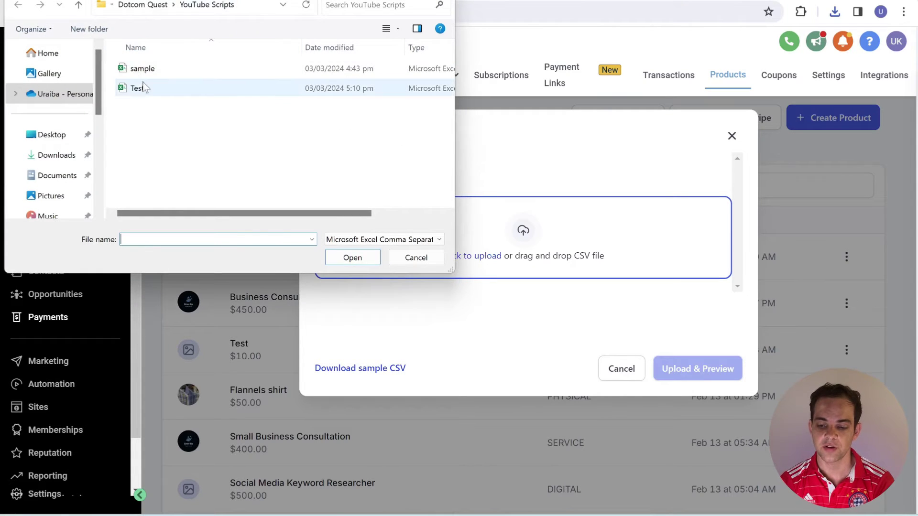
{"action": "double_click", "coordinate": [147, 88]}
{"action": "left_click", "coordinate": [666, 369]}
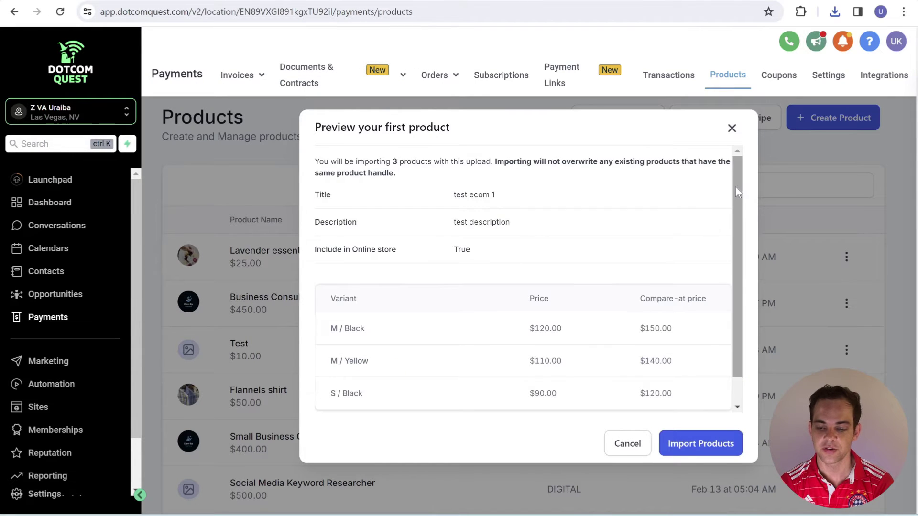
{"action": "left_click_drag", "start_coordinate": [734, 186], "coordinate": [732, 220]}
{"action": "left_click", "coordinate": [696, 443]}
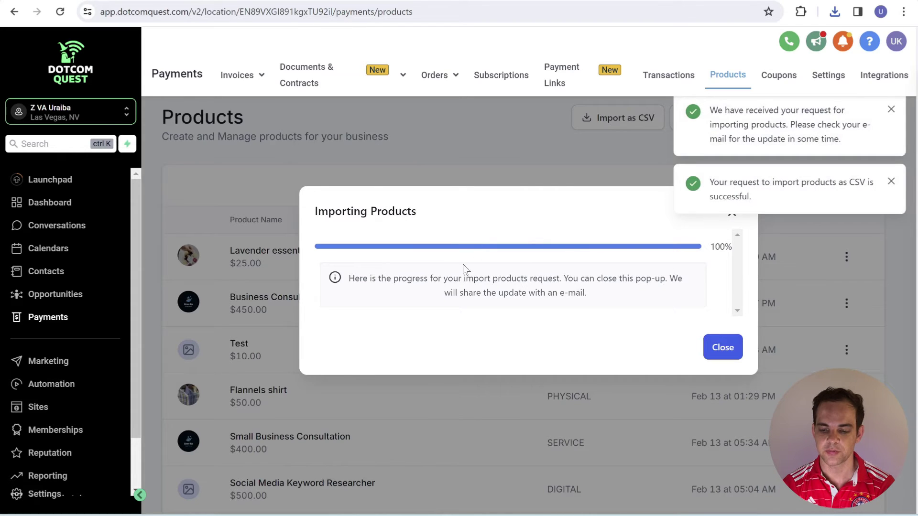
{"action": "double_click", "coordinate": [705, 349]}
- Check test ecom 1, return to Products, and begin another CSV import
{"action": "left_click", "coordinate": [278, 349]}
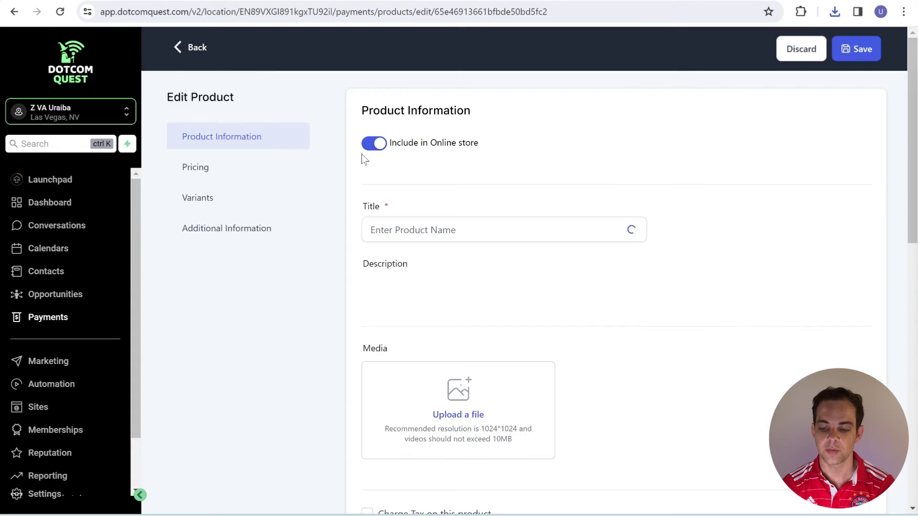
{"action": "left_click_drag", "start_coordinate": [914, 144], "coordinate": [915, 344]}
{"action": "key", "text": "alt+Left"}
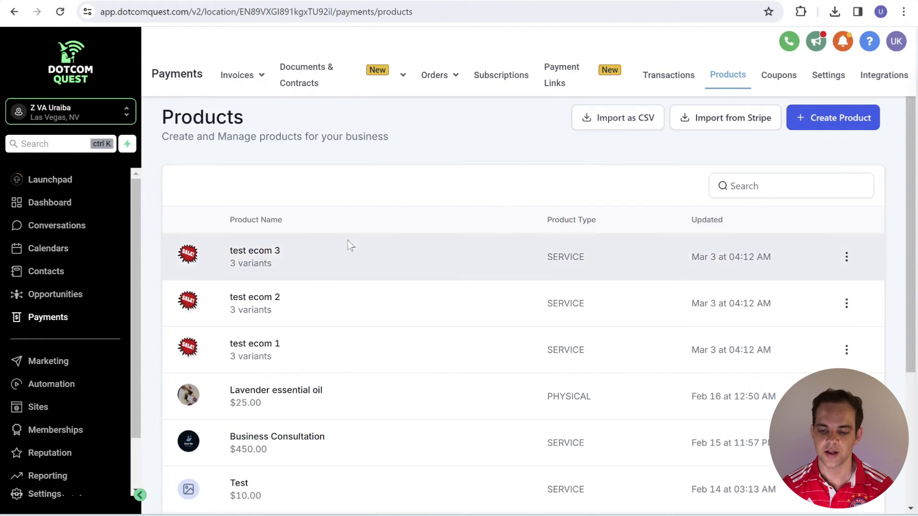
{"action": "left_click", "coordinate": [611, 126]}
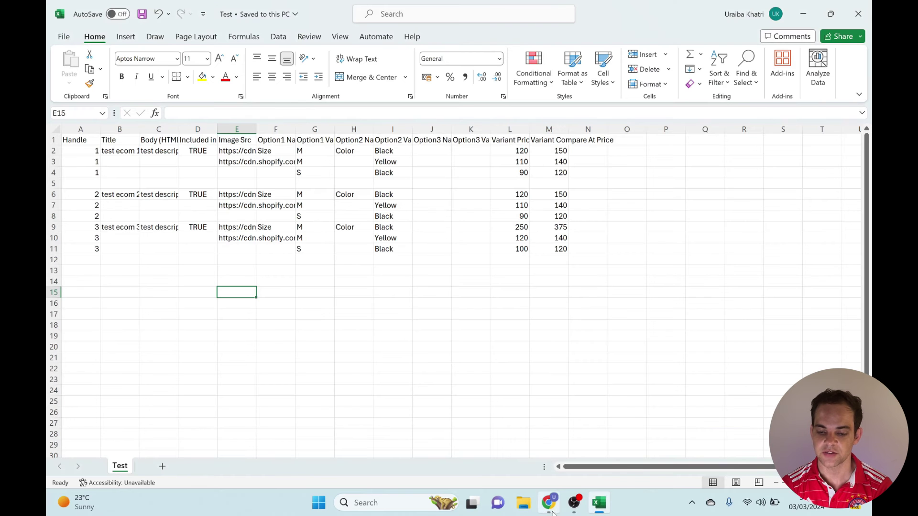
- Upload the edited Test.csv and show all row 4 errors: empty handle, empty title, invalid price
{"action": "left_click", "coordinate": [559, 506]}
{"action": "left_click", "coordinate": [482, 256]}
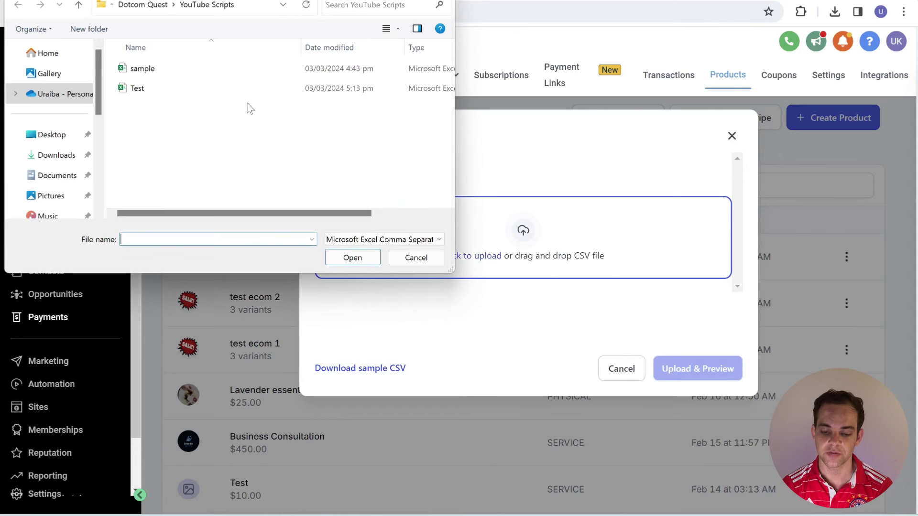
{"action": "double_click", "coordinate": [154, 92]}
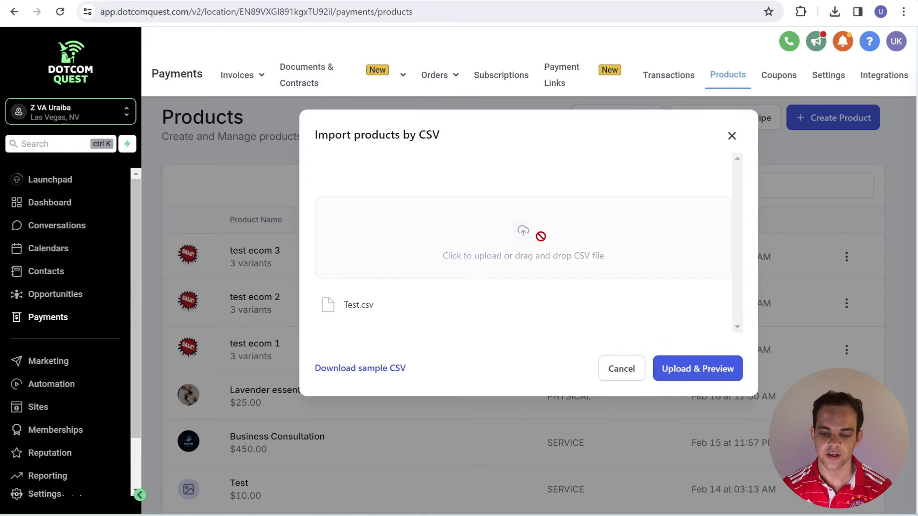
{"action": "left_click", "coordinate": [675, 369]}
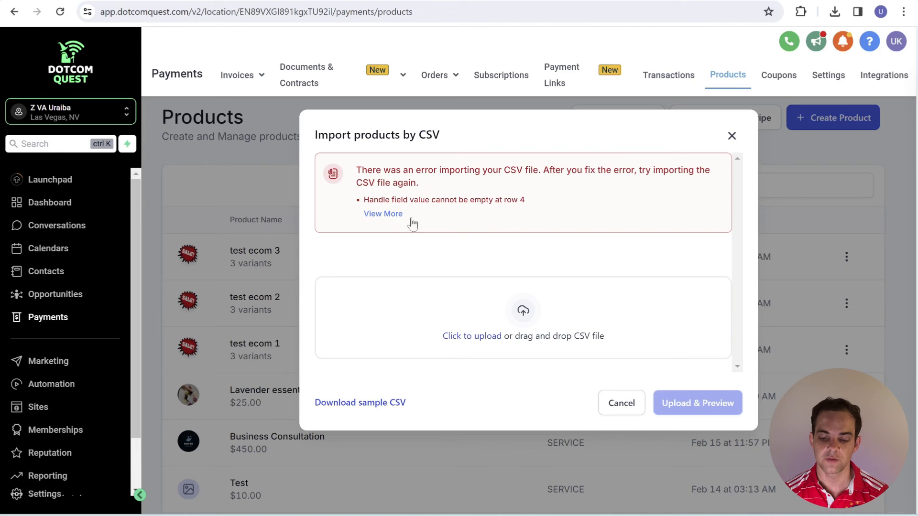
{"action": "left_click", "coordinate": [382, 214]}
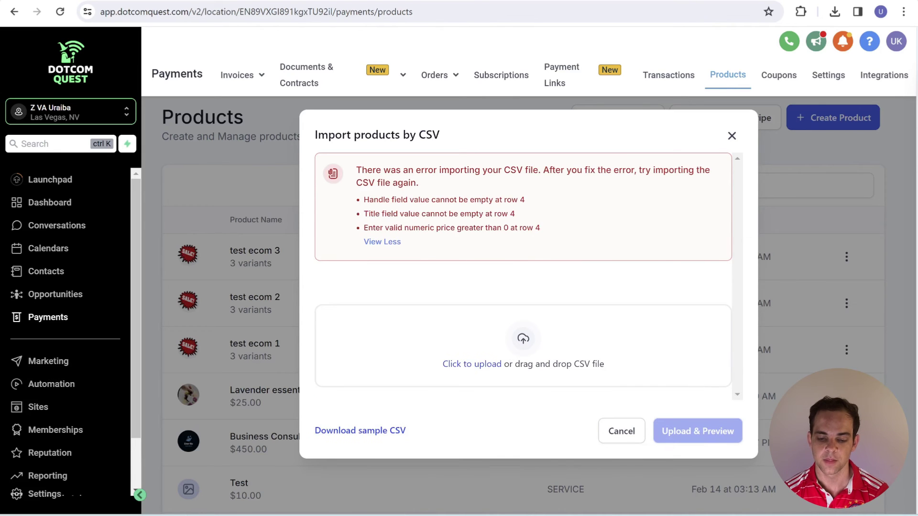